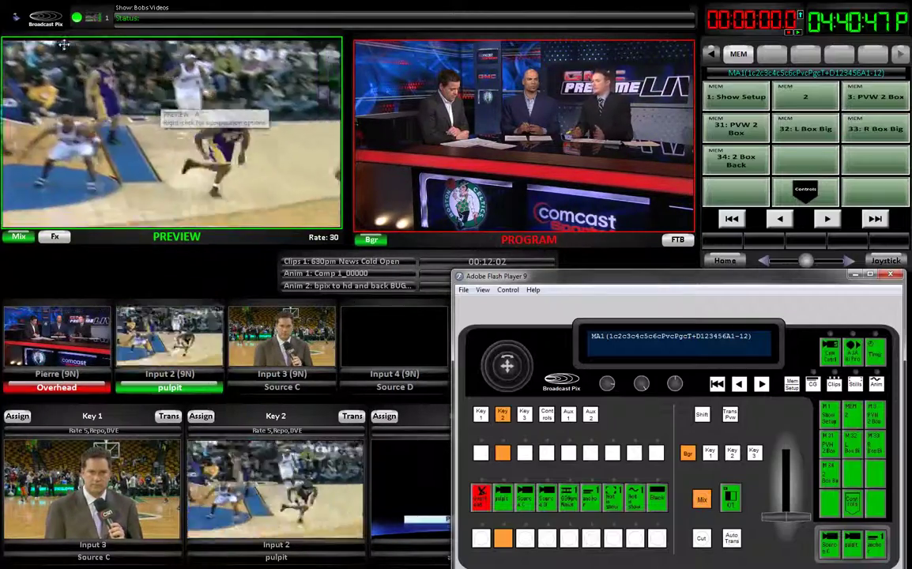
Show the Panel submenu from the Broadcast Pix logo menu
click(45, 16)
mouse_move(34, 59)
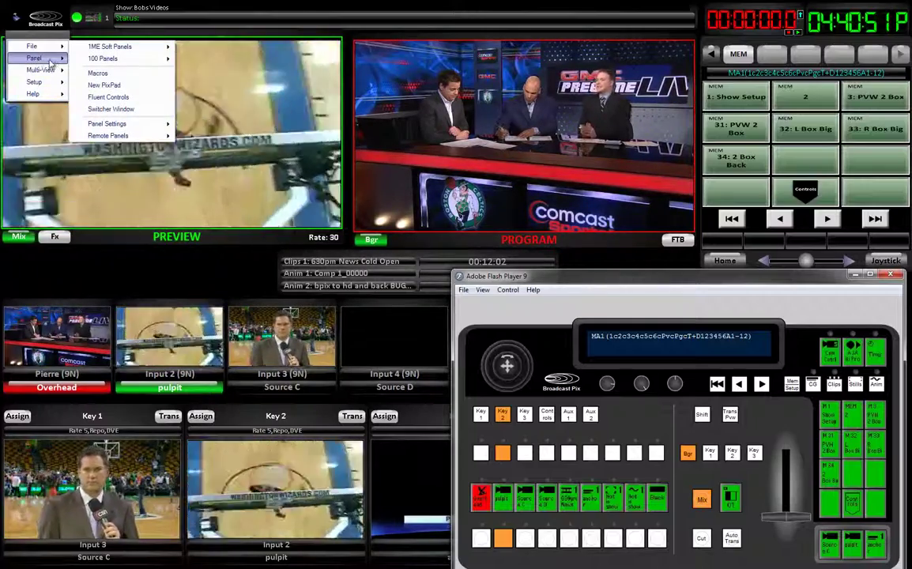
Open Fluent Macros and start recording a new macro
click(97, 73)
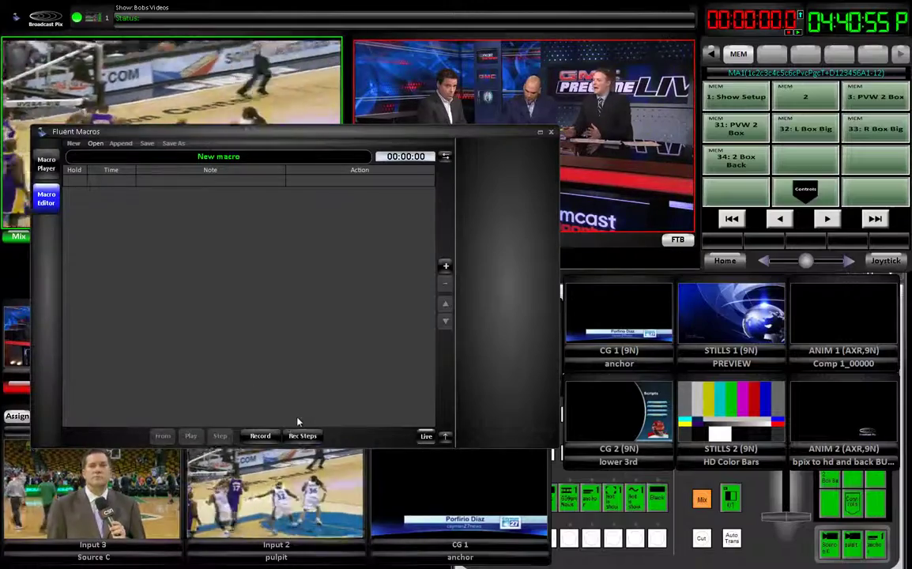
click(261, 436)
click(770, 553)
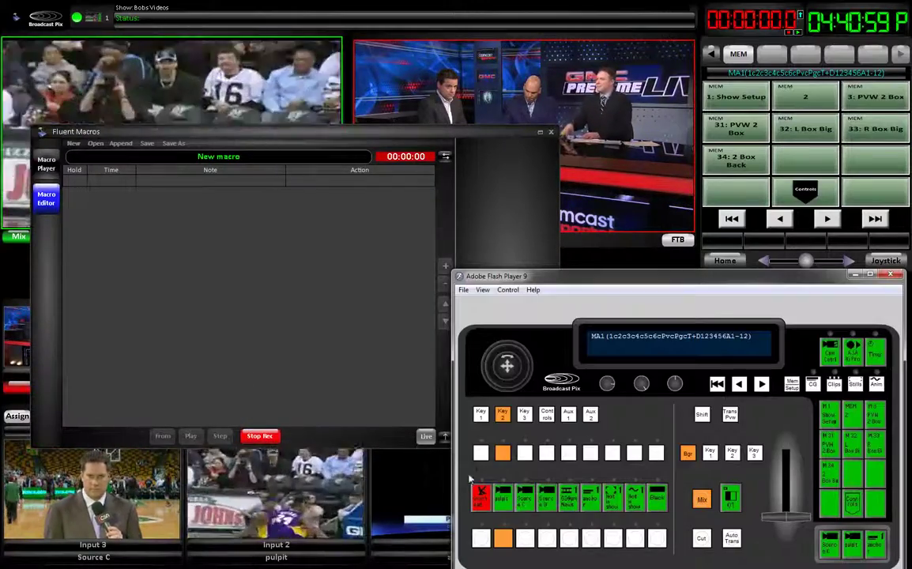
Record Program switches to Inputs 2, 3, 2, 1 and Preview to Inputs 1 and 3
click(502, 497)
click(524, 497)
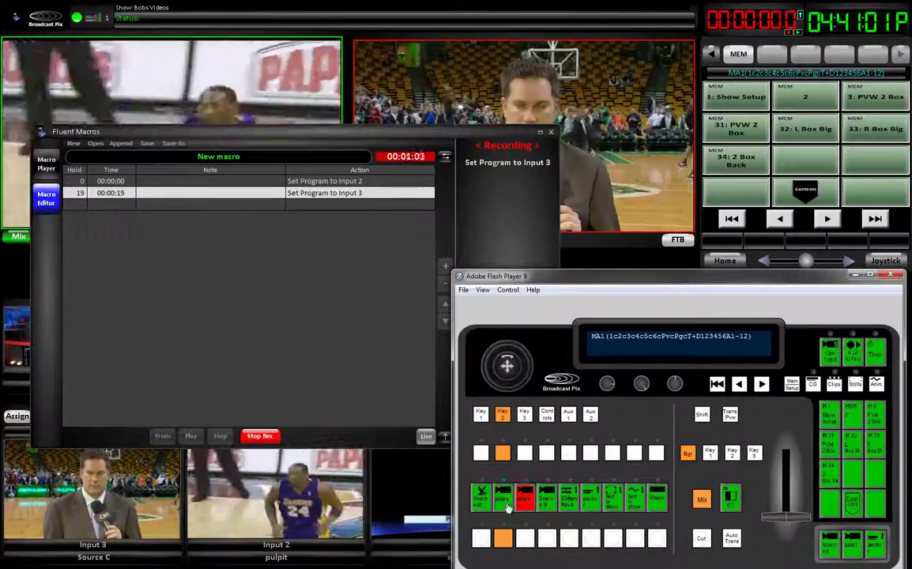
click(502, 497)
click(481, 496)
click(484, 538)
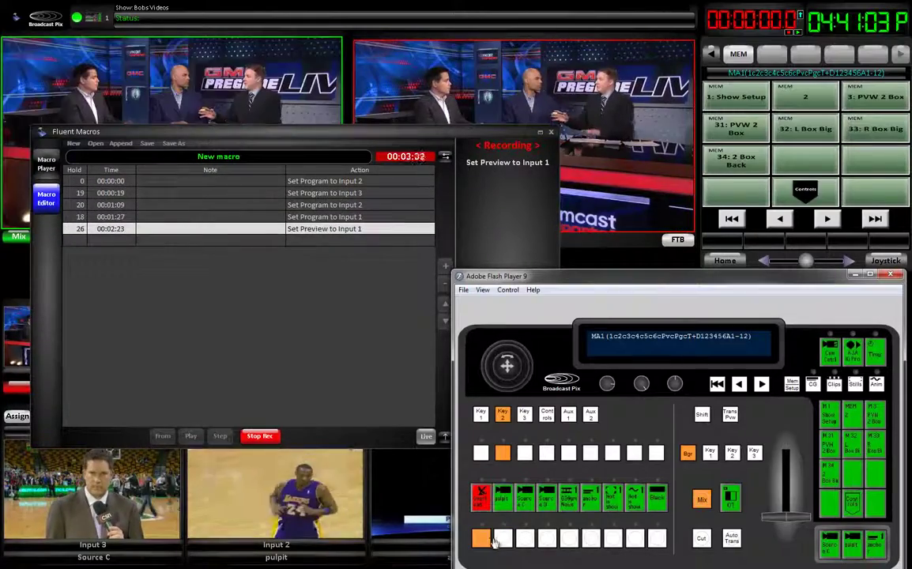
click(525, 538)
Record Key 3 on and off, a horizontal wipe, and CG1 graphics 20 Allen and 500 id
click(875, 545)
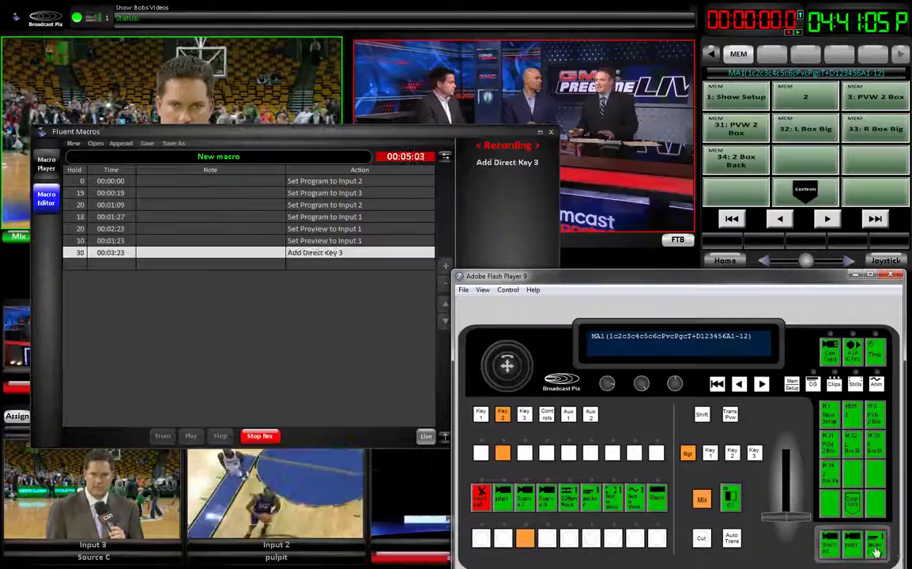
click(875, 547)
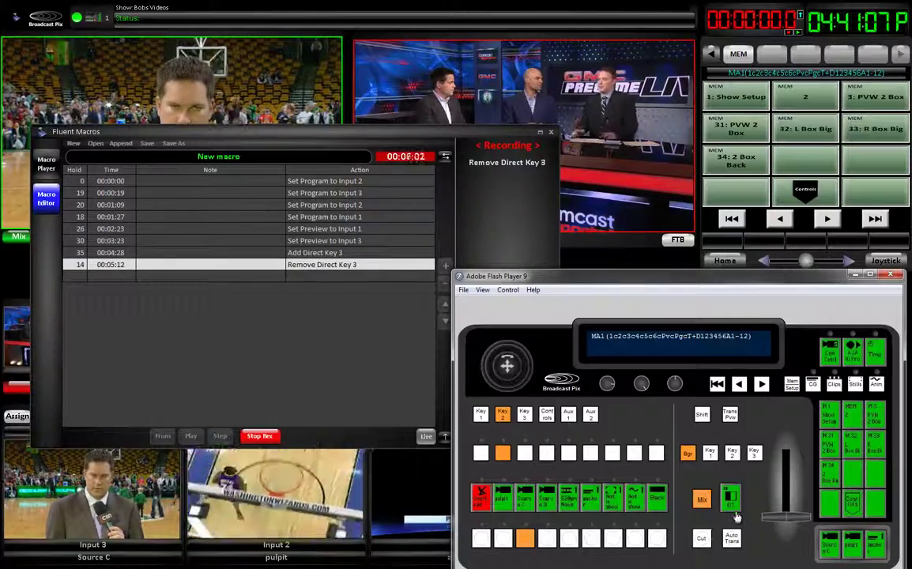
click(730, 498)
click(813, 384)
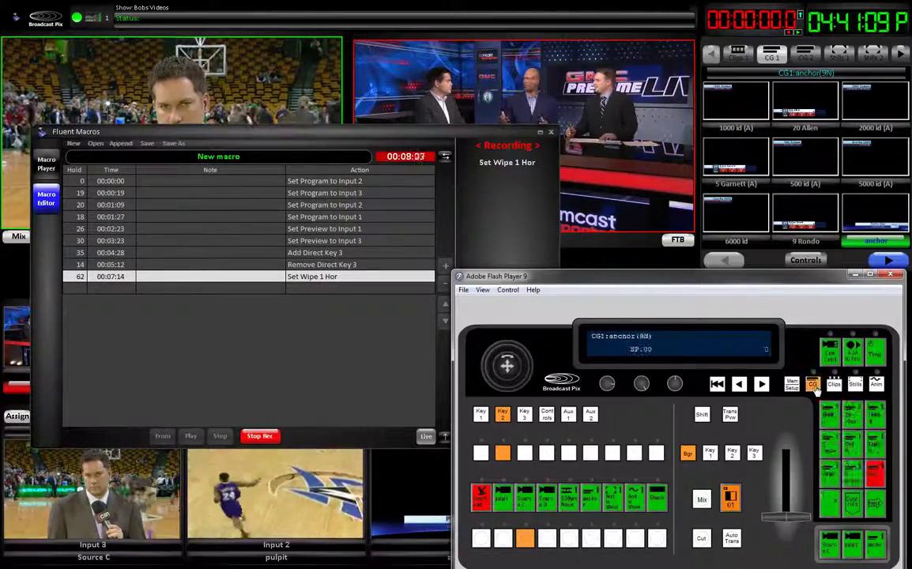
click(851, 413)
click(851, 444)
Record the Clips1 clips 10pm Weekend Deep Open and Mass map
click(834, 385)
click(829, 413)
click(851, 445)
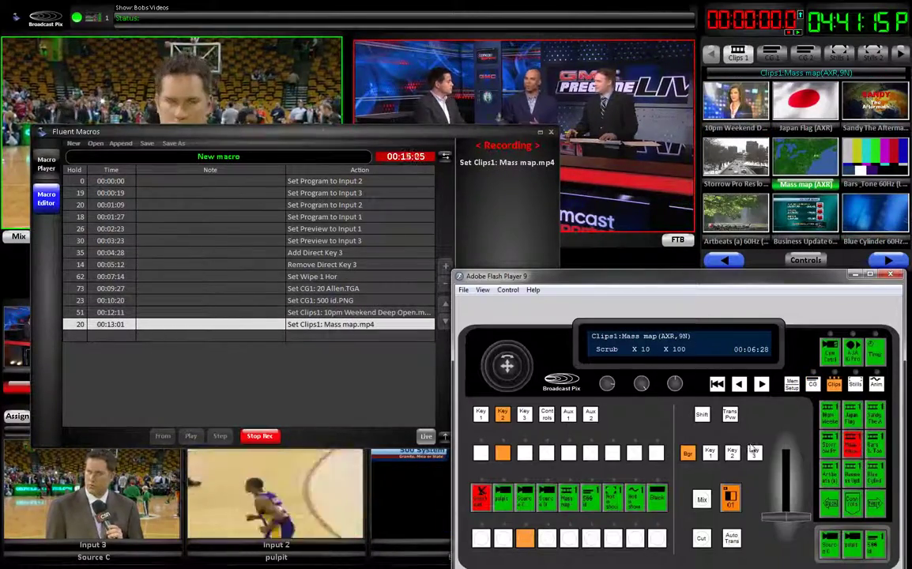
click(254, 437)
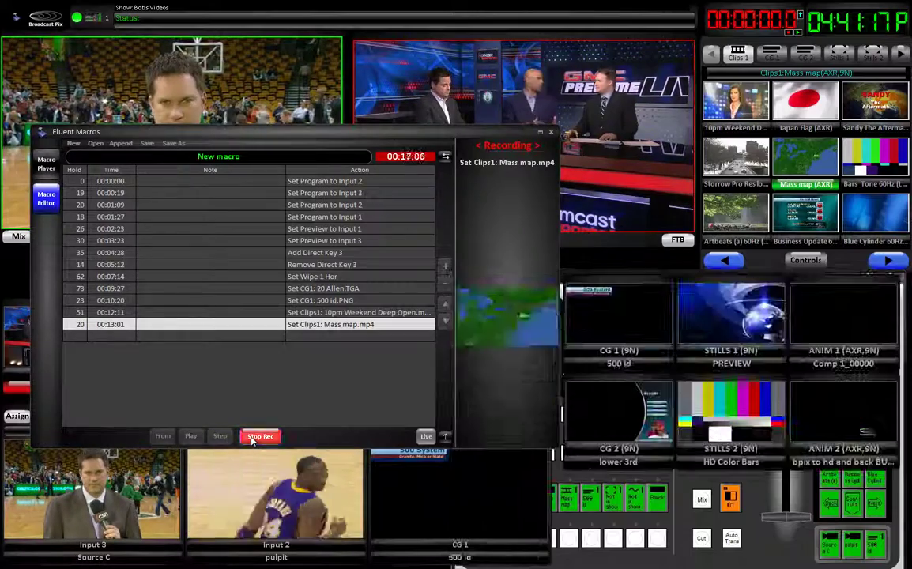
Stop recording without saving and review the recorded program and preview steps
click(549, 329)
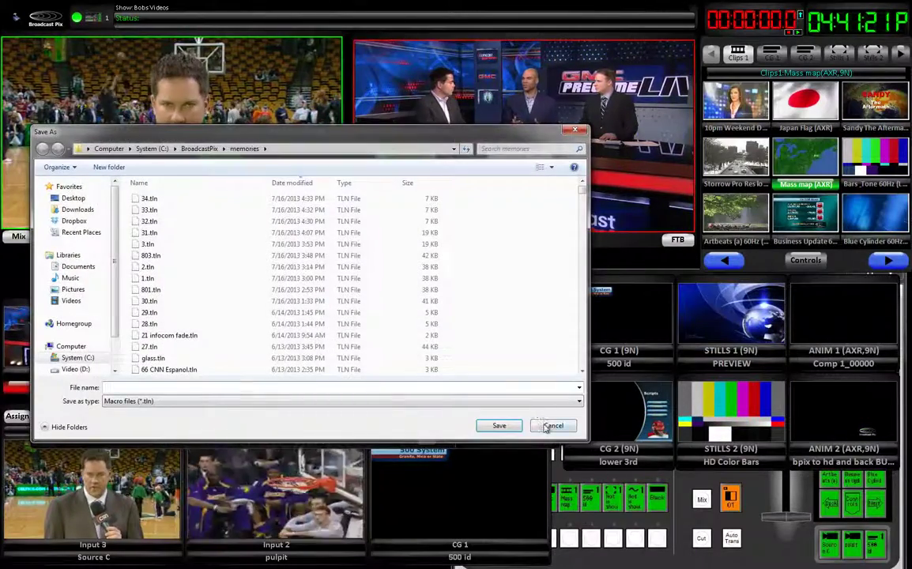
click(541, 426)
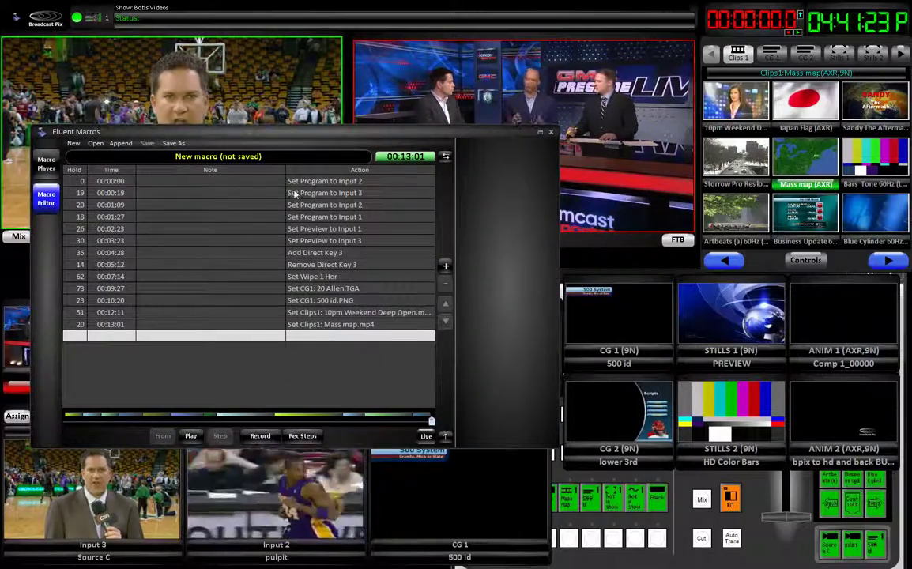
click(323, 193)
click(325, 205)
click(326, 216)
click(328, 229)
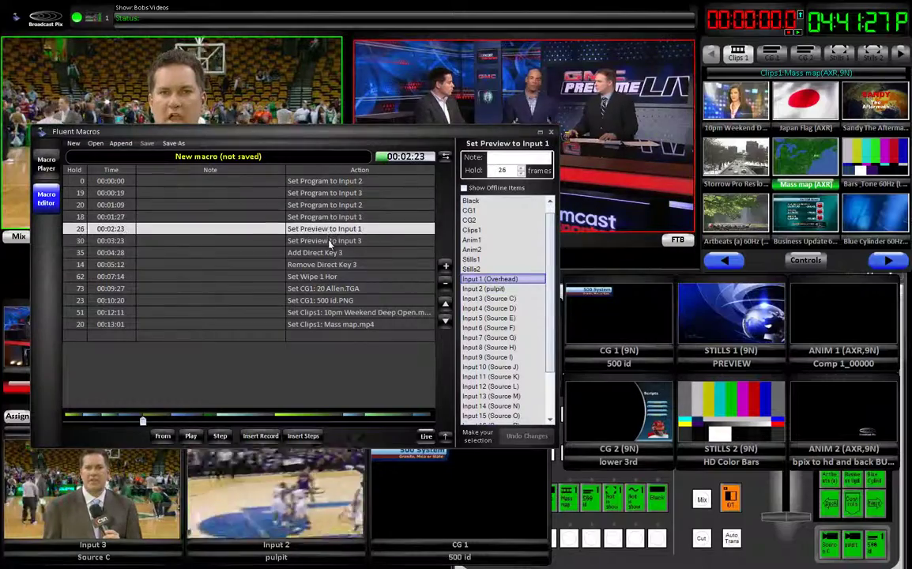
click(330, 240)
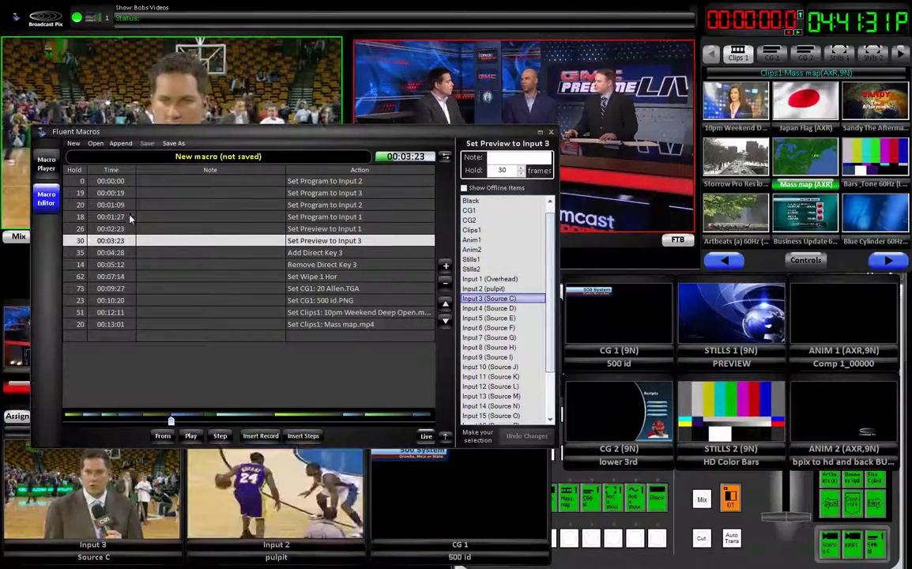
Review the CG and clip steps, then lengthen the Set Program to Input 3 hold to 20 frames
click(326, 289)
click(340, 300)
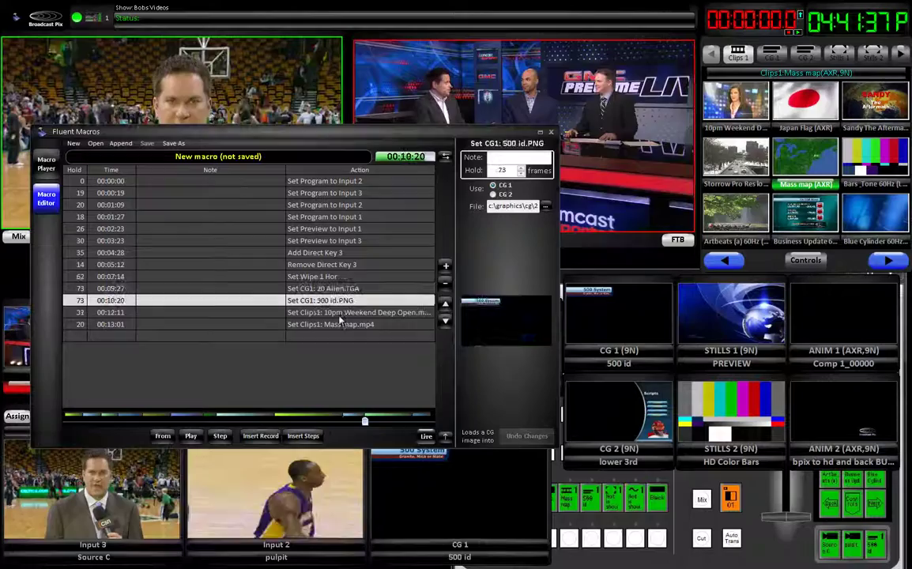
click(340, 313)
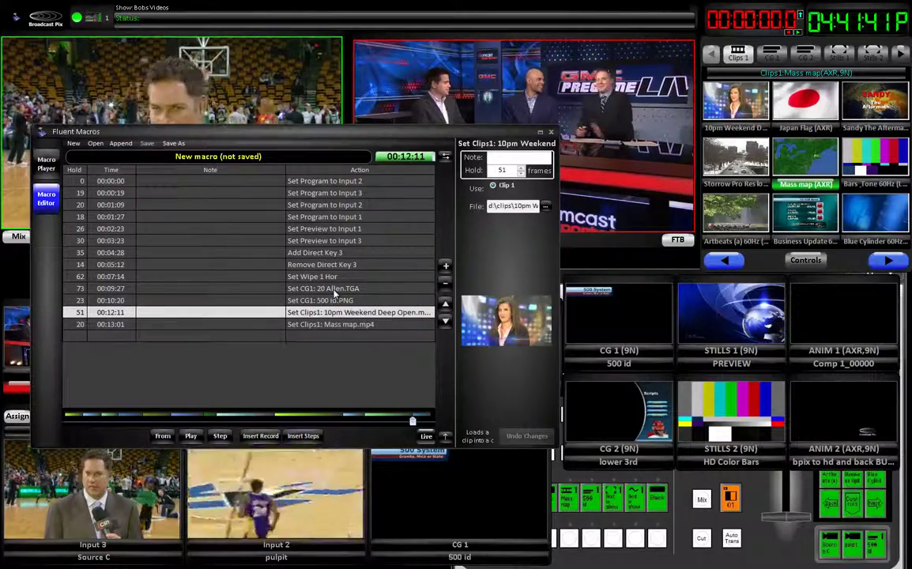
click(117, 195)
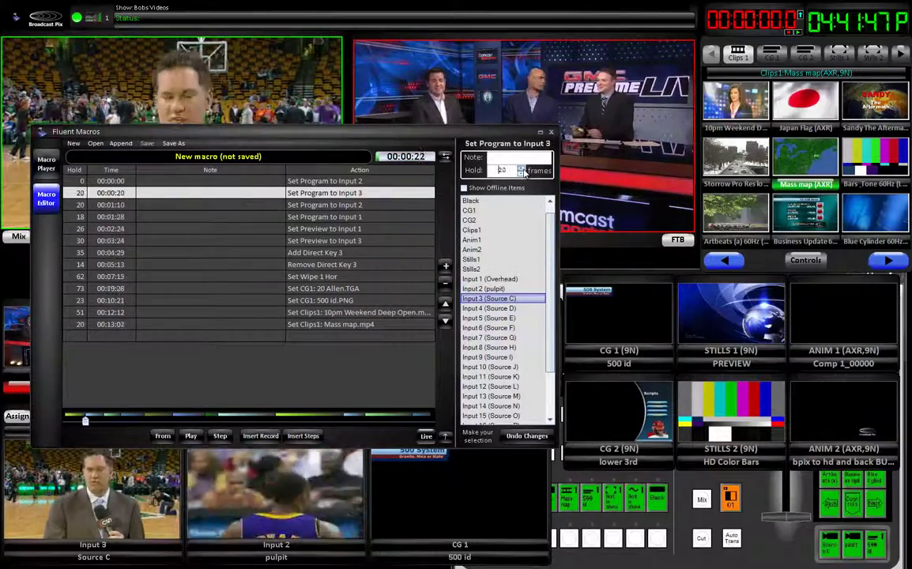
click(522, 168)
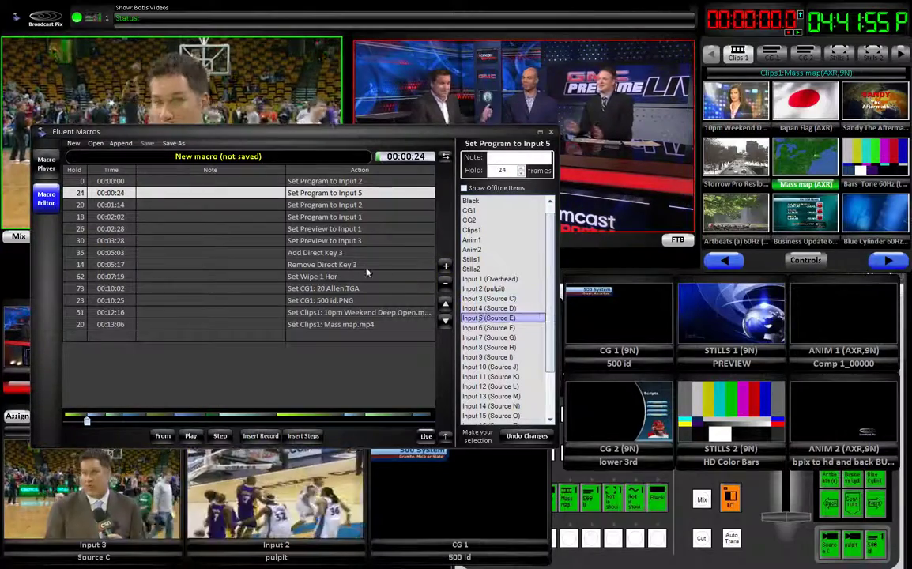
Replace the macro's 20 Allen graphic with 9 Rondo.TGA
click(338, 289)
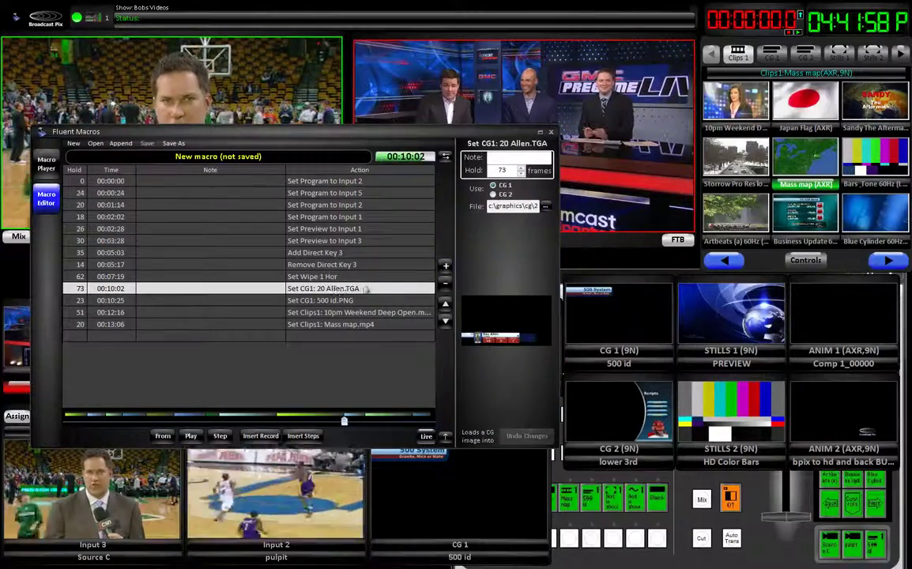
click(545, 207)
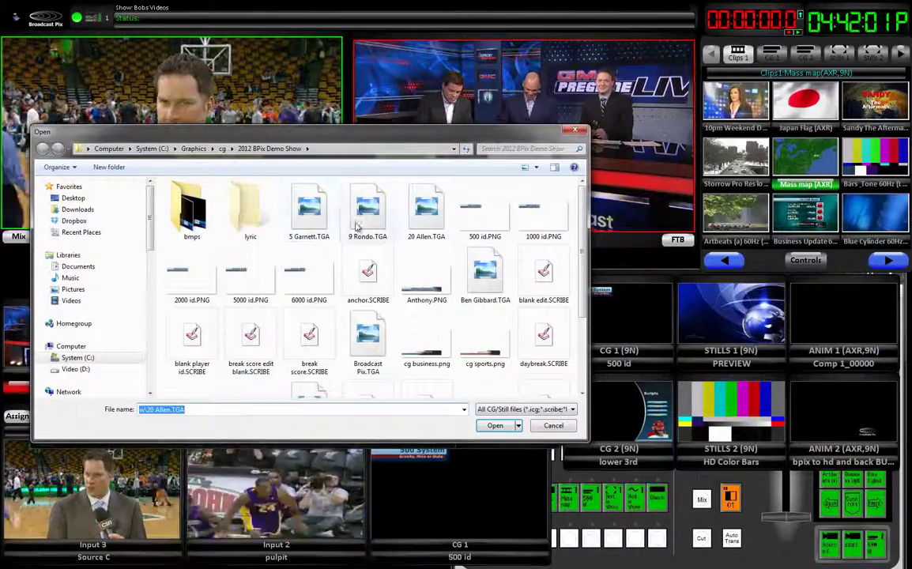
click(355, 227)
click(504, 426)
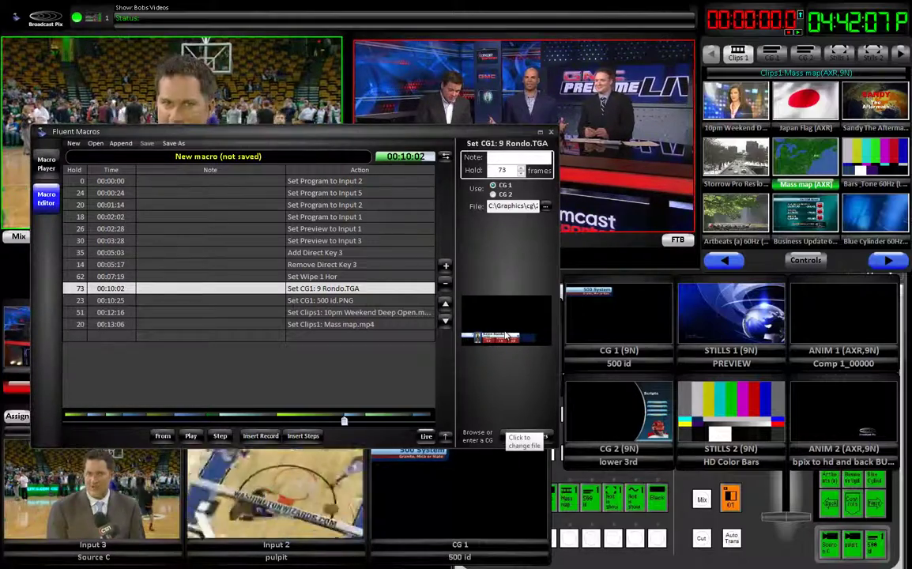
Replace the 10pm Weekend Deep Open clip with 6pm Deep Open.mp4
click(408, 313)
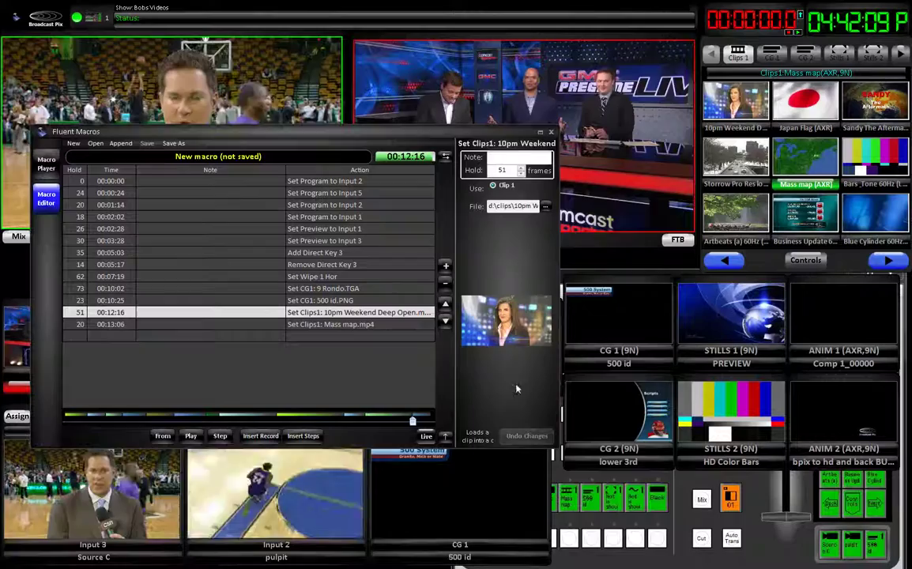
click(542, 205)
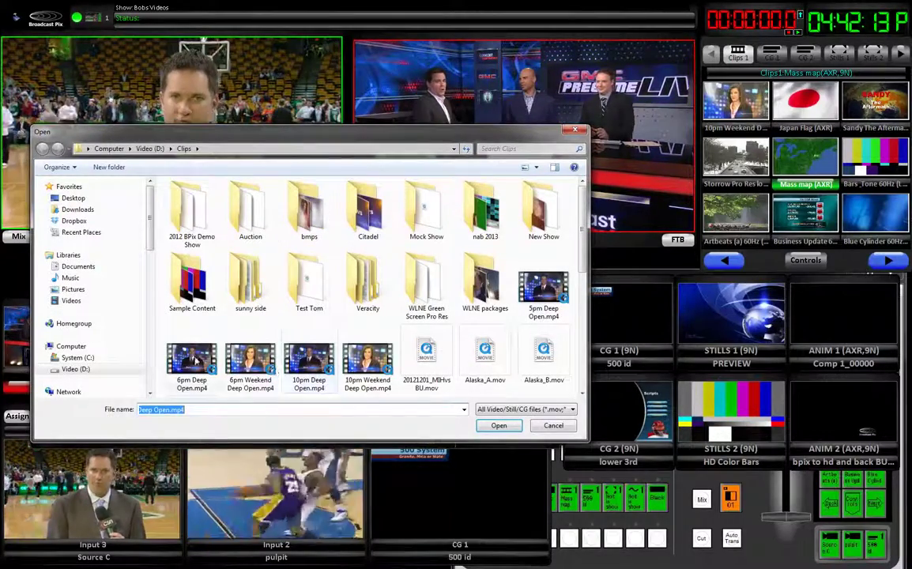
click(192, 360)
click(498, 426)
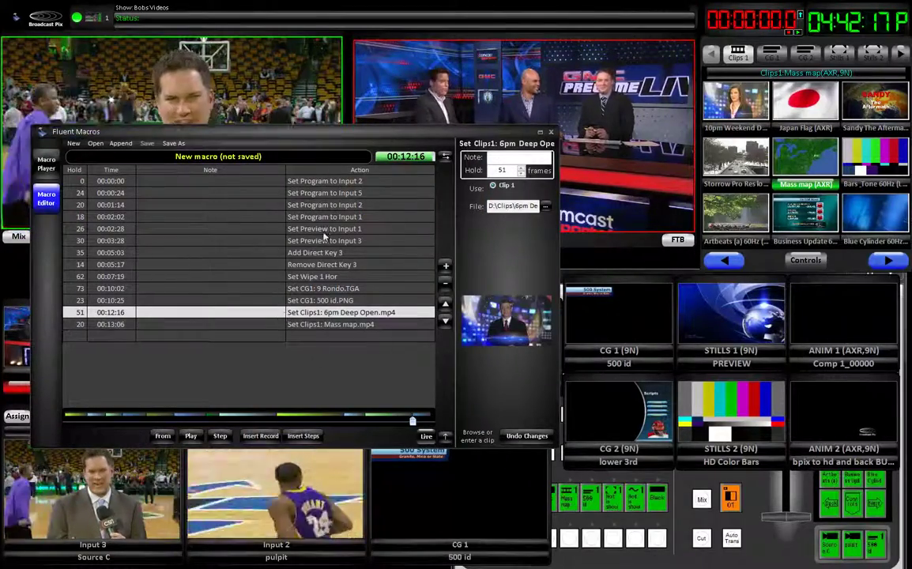
click(308, 182)
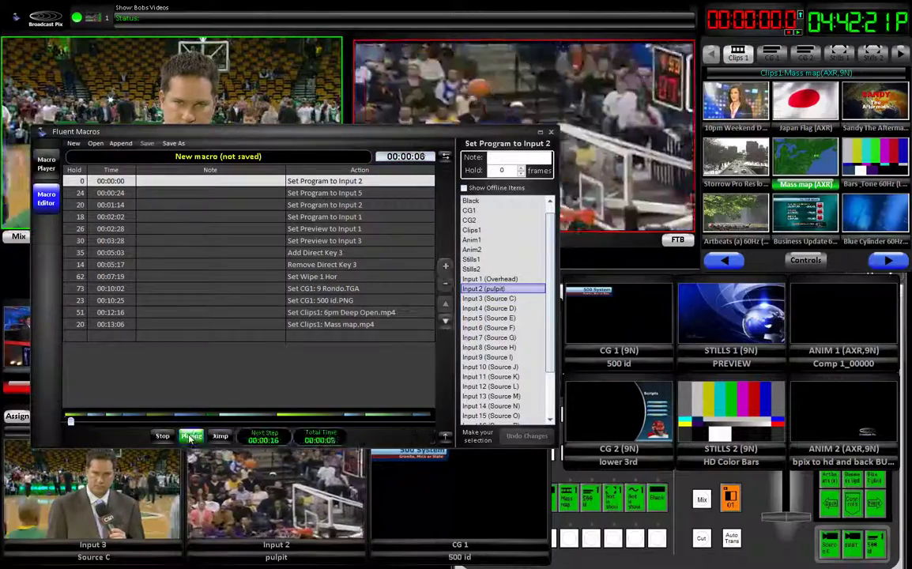
Play the macro from step one, stop it, then replay it through to Mass map.mp4
click(191, 437)
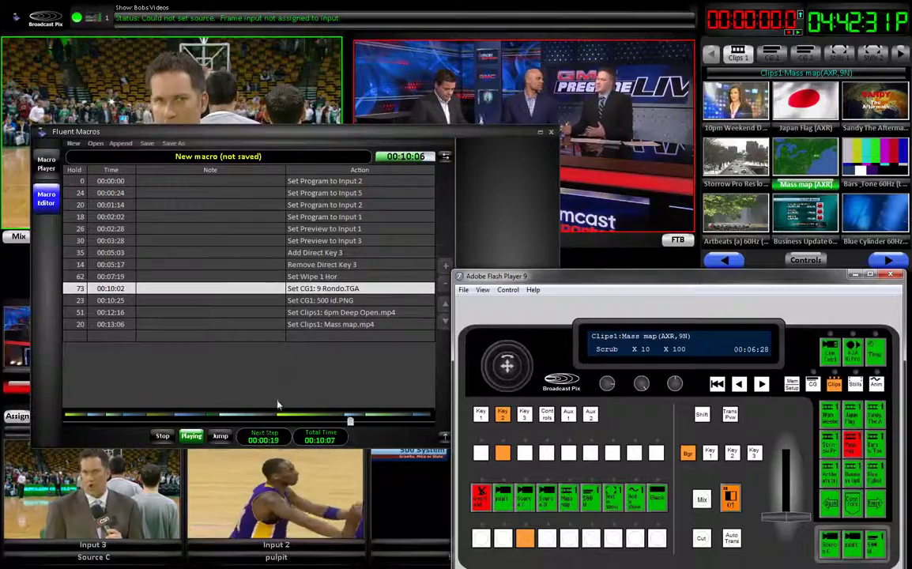
click(163, 437)
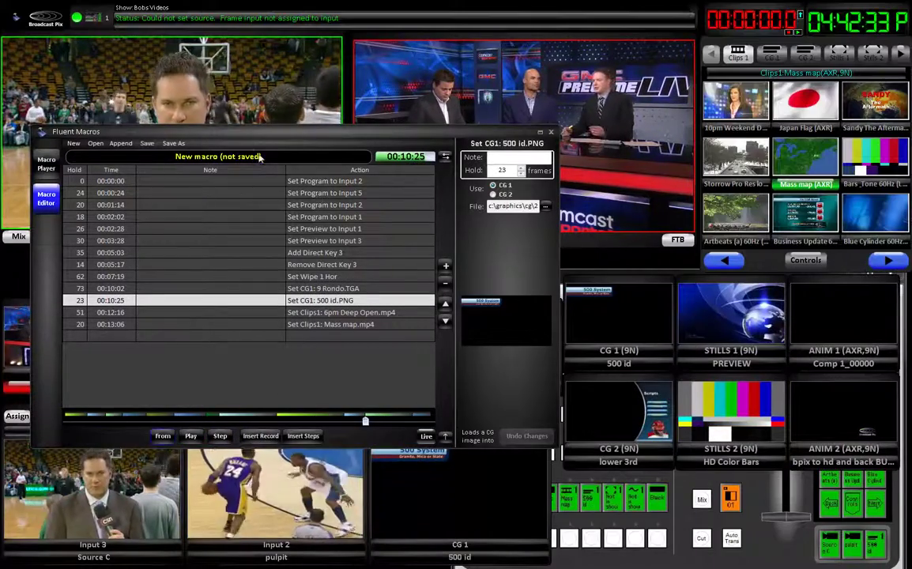
click(354, 181)
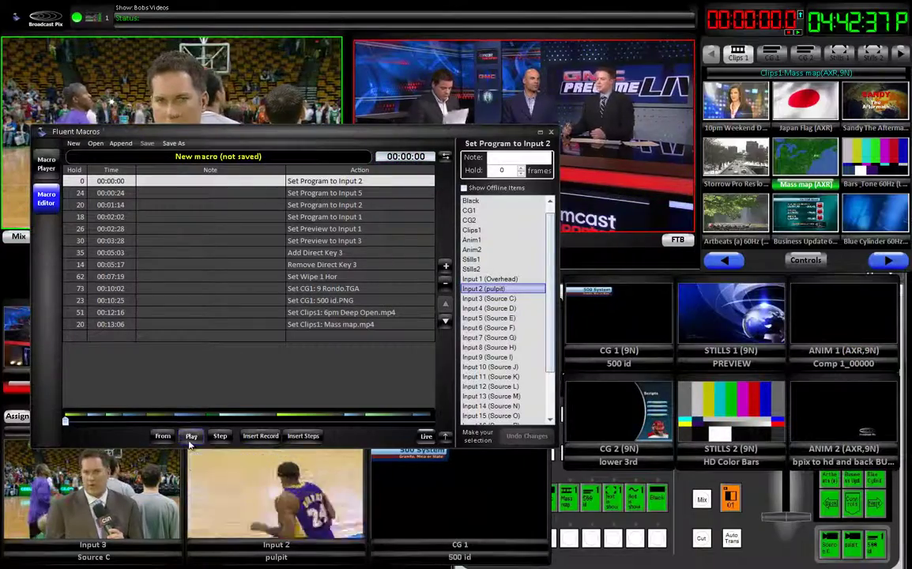
key(space)
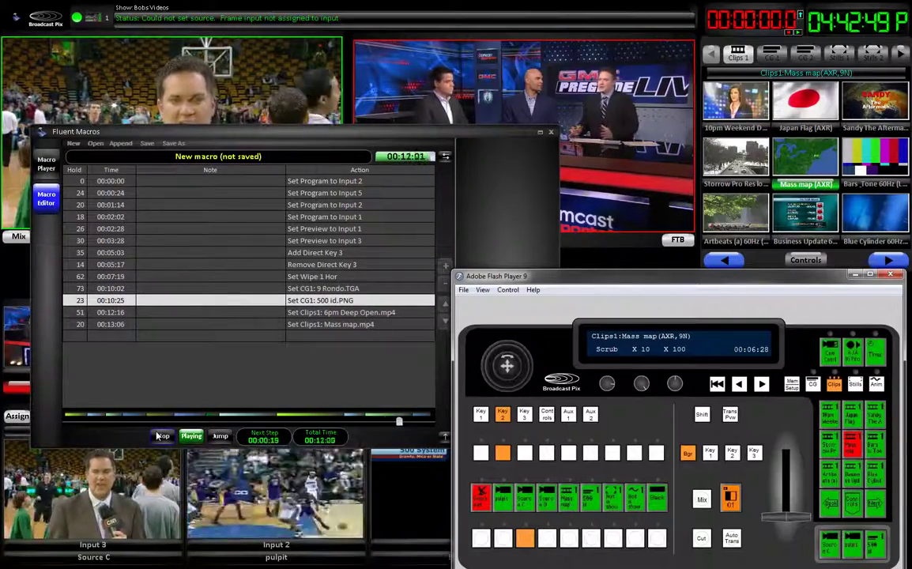
click(160, 435)
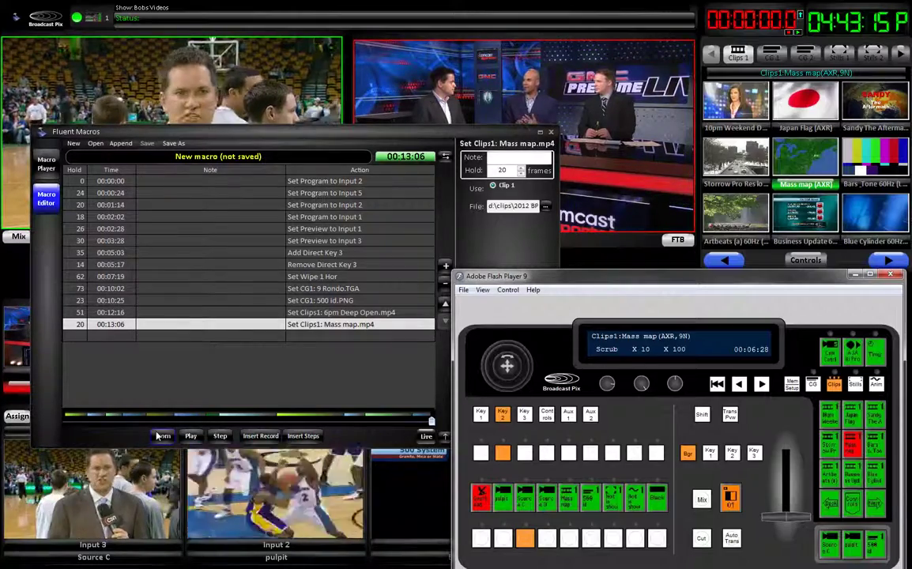
Show the memory list (Show Setup, PVW 2 Box, L Box Big) via Mem Setup
click(793, 387)
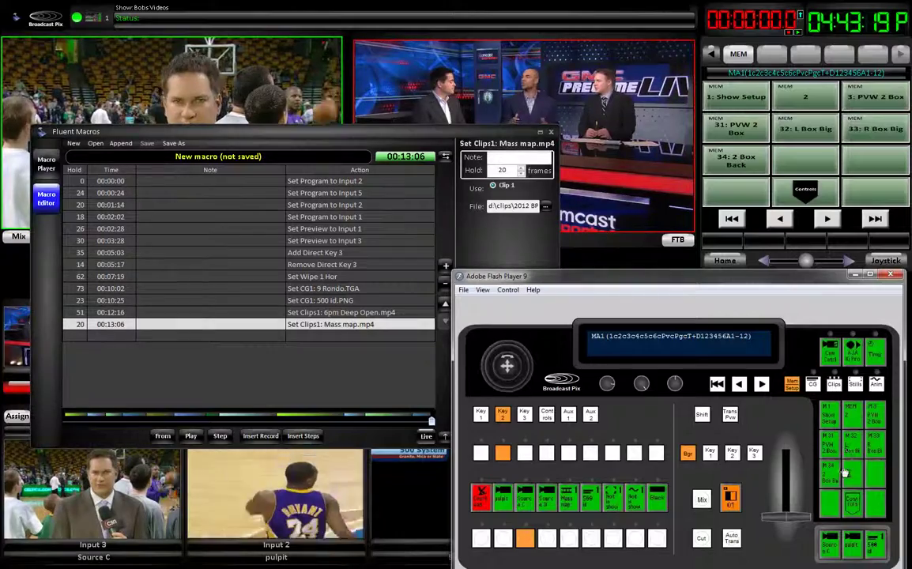